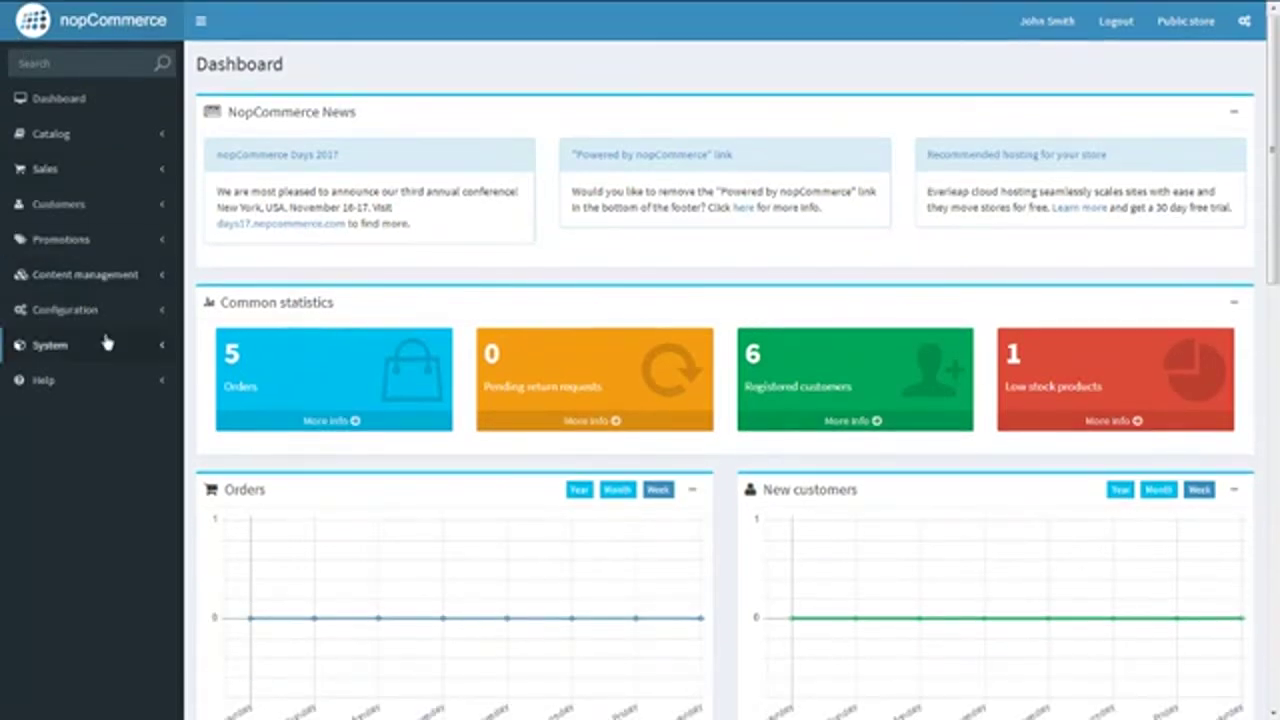
- Open Configuration > Access control list and scroll through the role permissions table
left_click(91, 309)
left_click(92, 309)
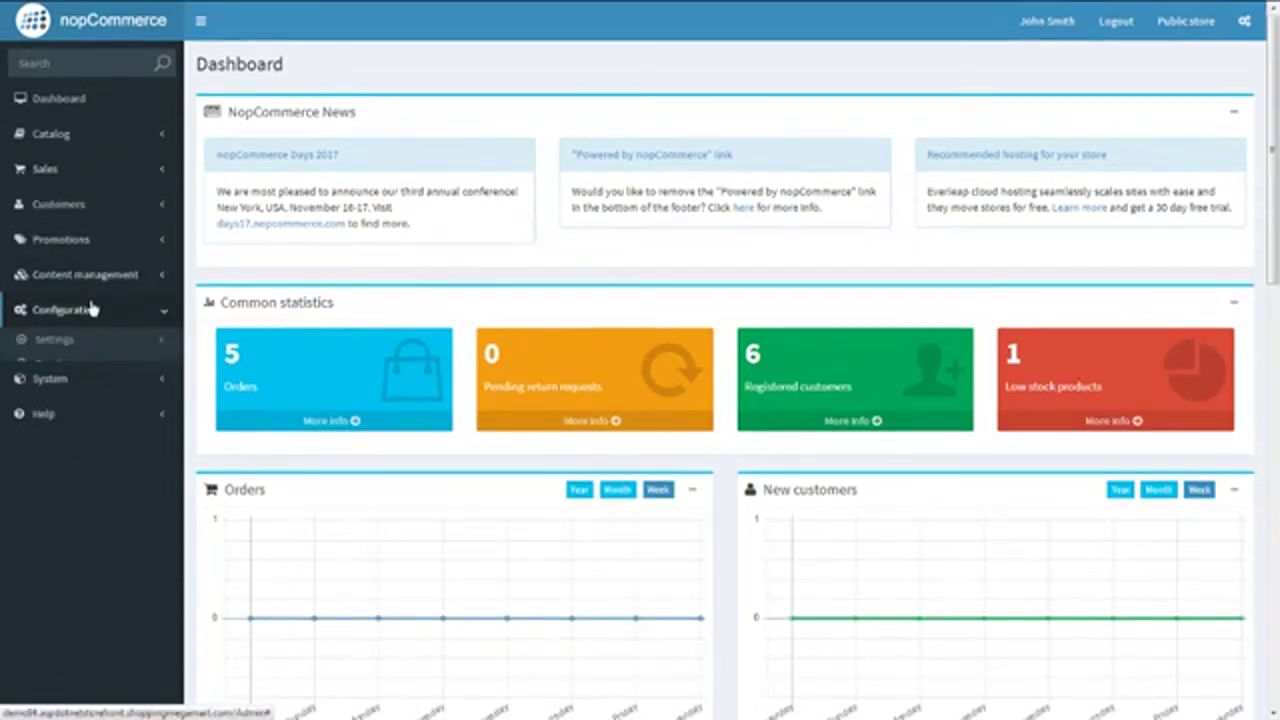
left_click(91, 309)
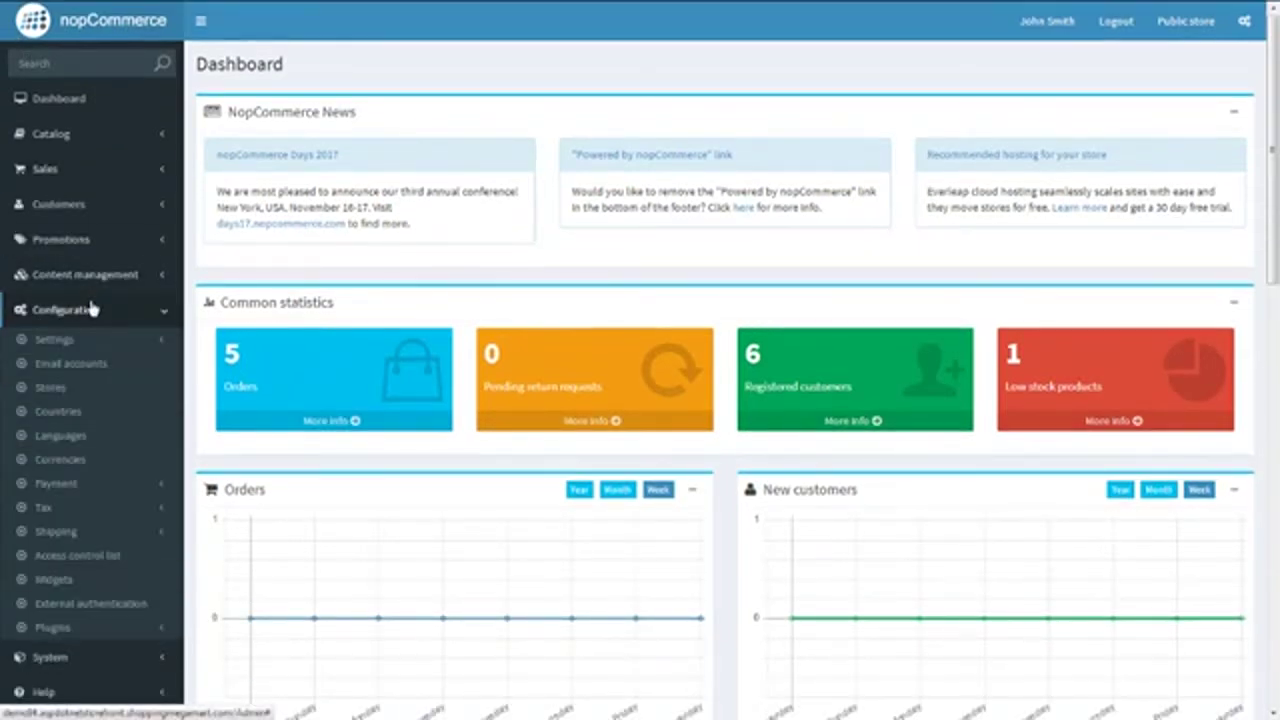
left_click(113, 566)
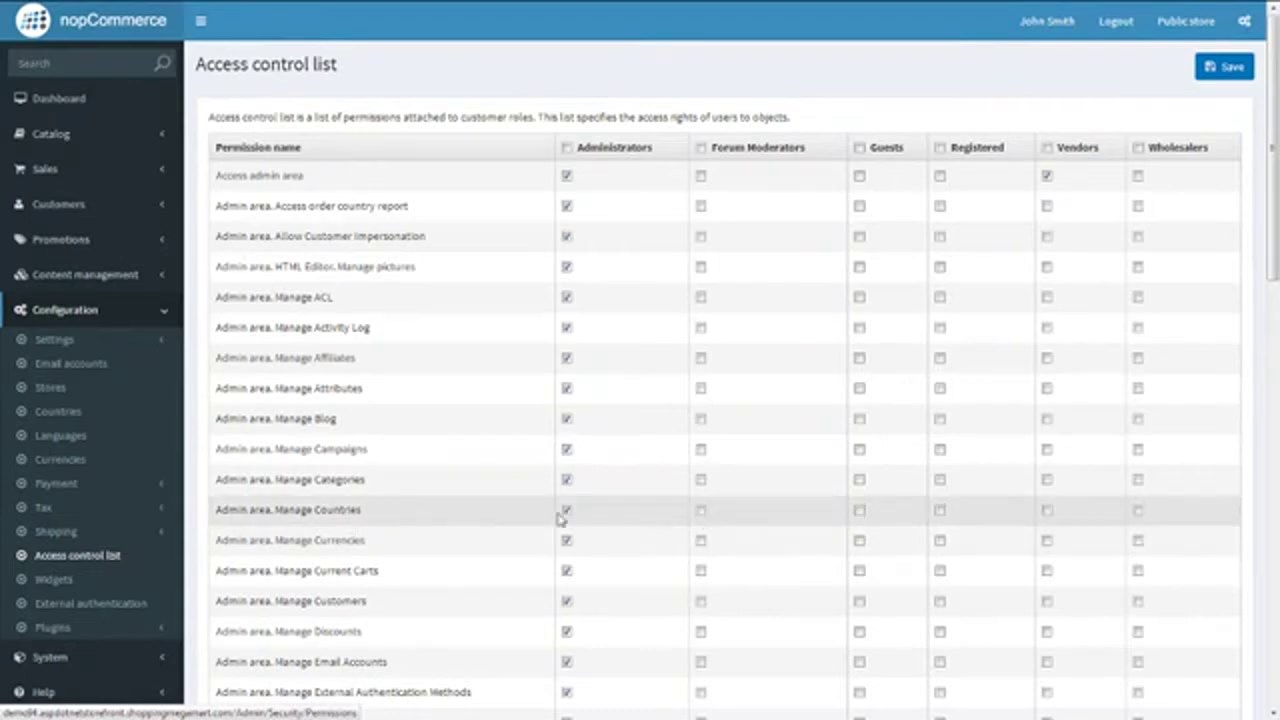
scroll(766, 523, "down", 2)
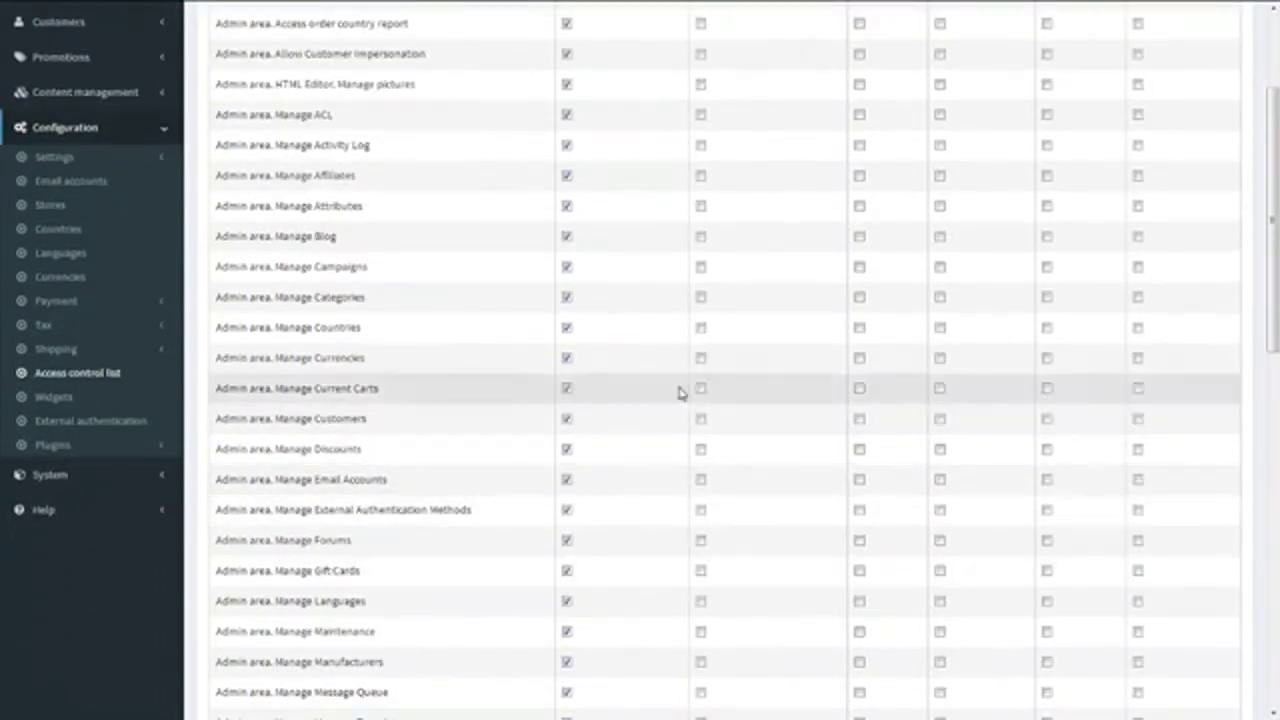
scroll(629, 381, "down", 2)
scroll(629, 381, "down", 3)
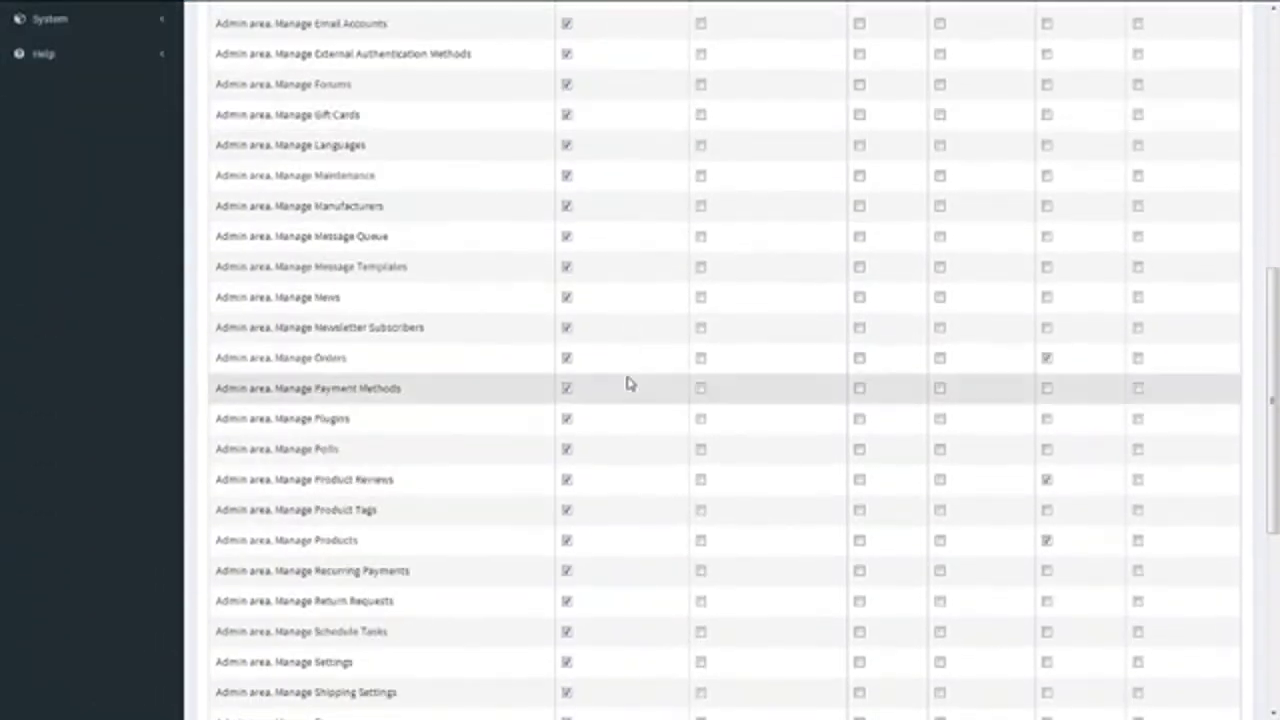
scroll(551, 371, "down", 3)
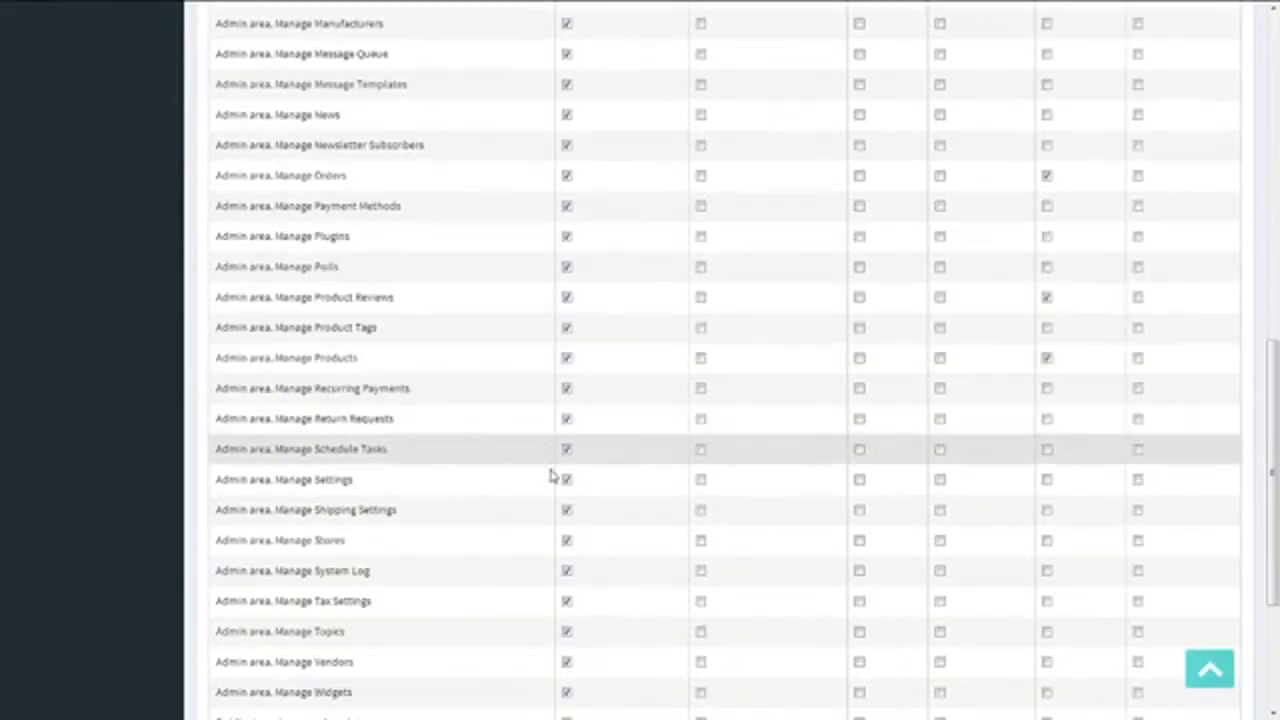
scroll(590, 285, "up", 3)
scroll(590, 285, "up", 5)
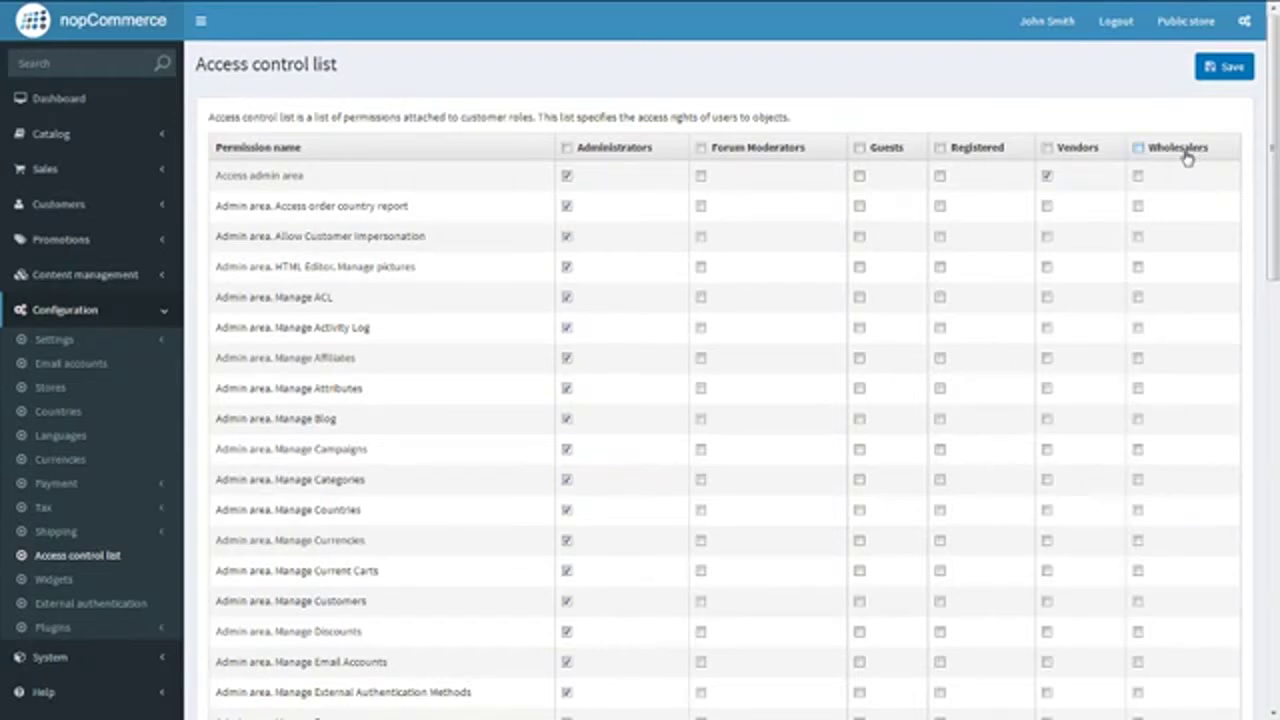
scroll(810, 577, "down", 3)
scroll(810, 577, "down", 10)
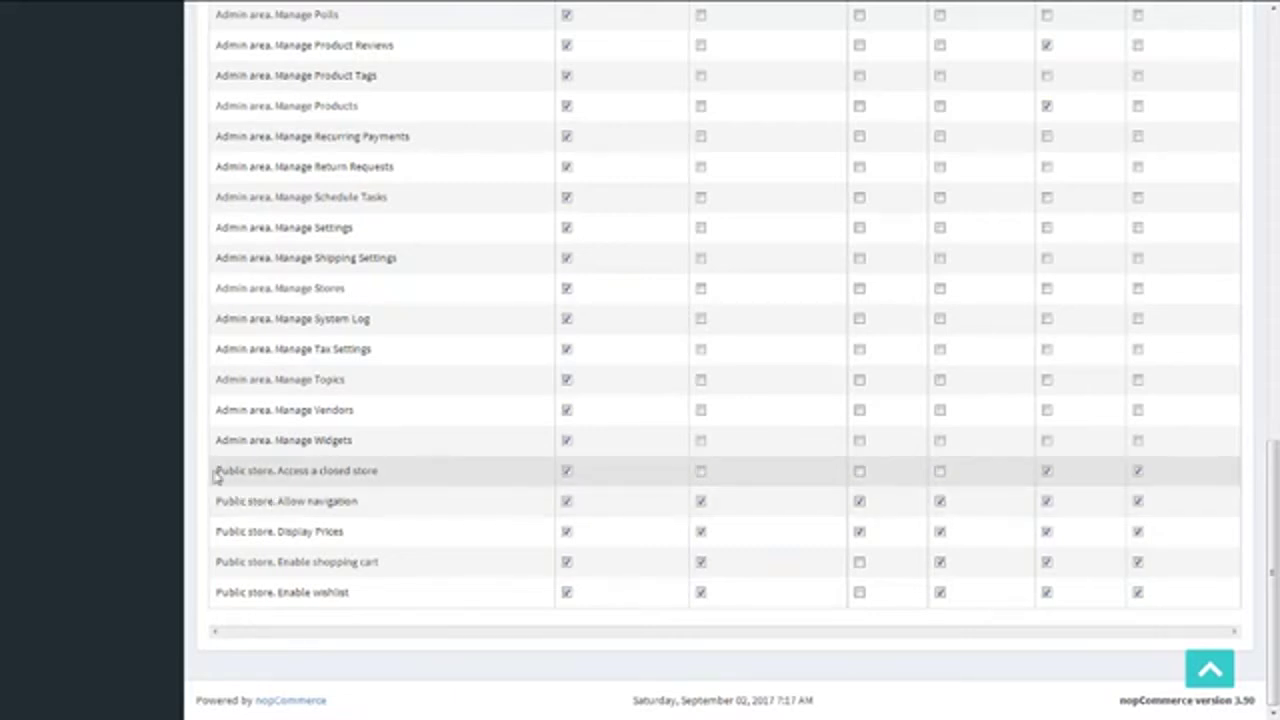
left_click_drag(217, 470, 382, 483)
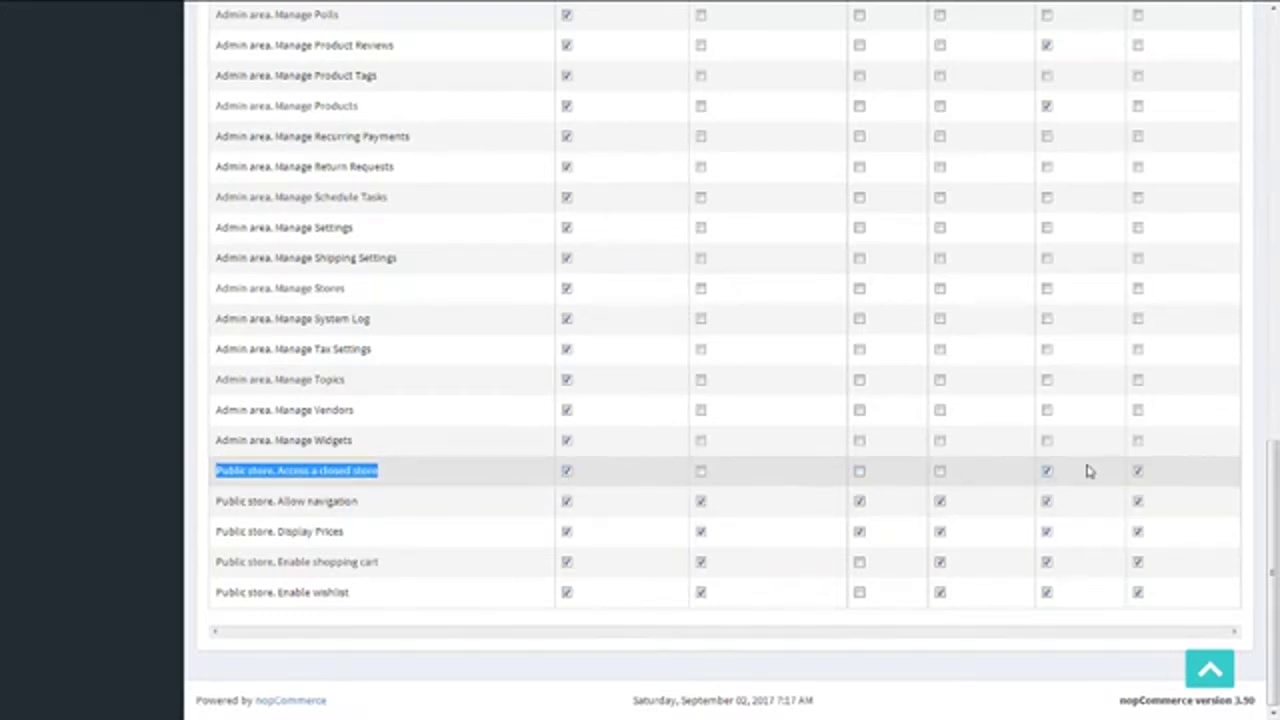
- Uncheck Wholesalers for 'Public store. Access a closed store', keeping Vendors checked
left_click(1046, 471)
left_click(1046, 471)
left_click(1137, 474)
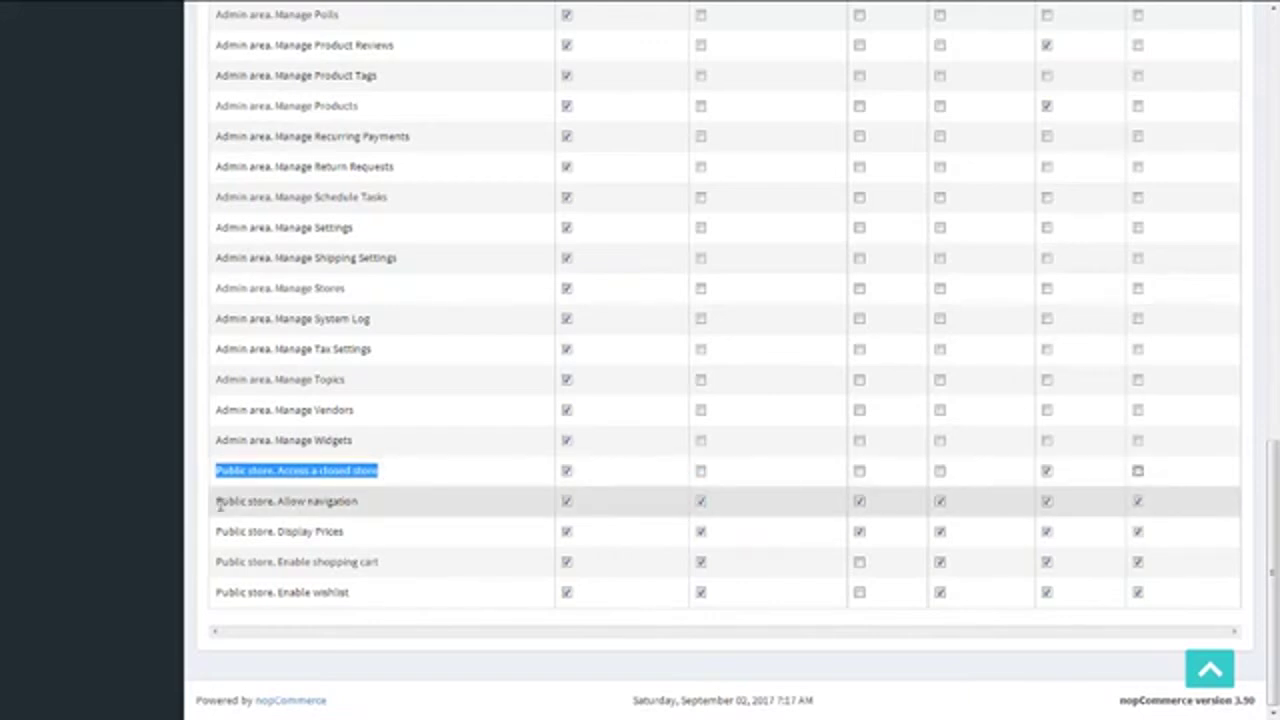
- Highlight the Allow navigation, Display Prices and Enable shopping cart permission rows
left_click_drag(214, 504, 366, 517)
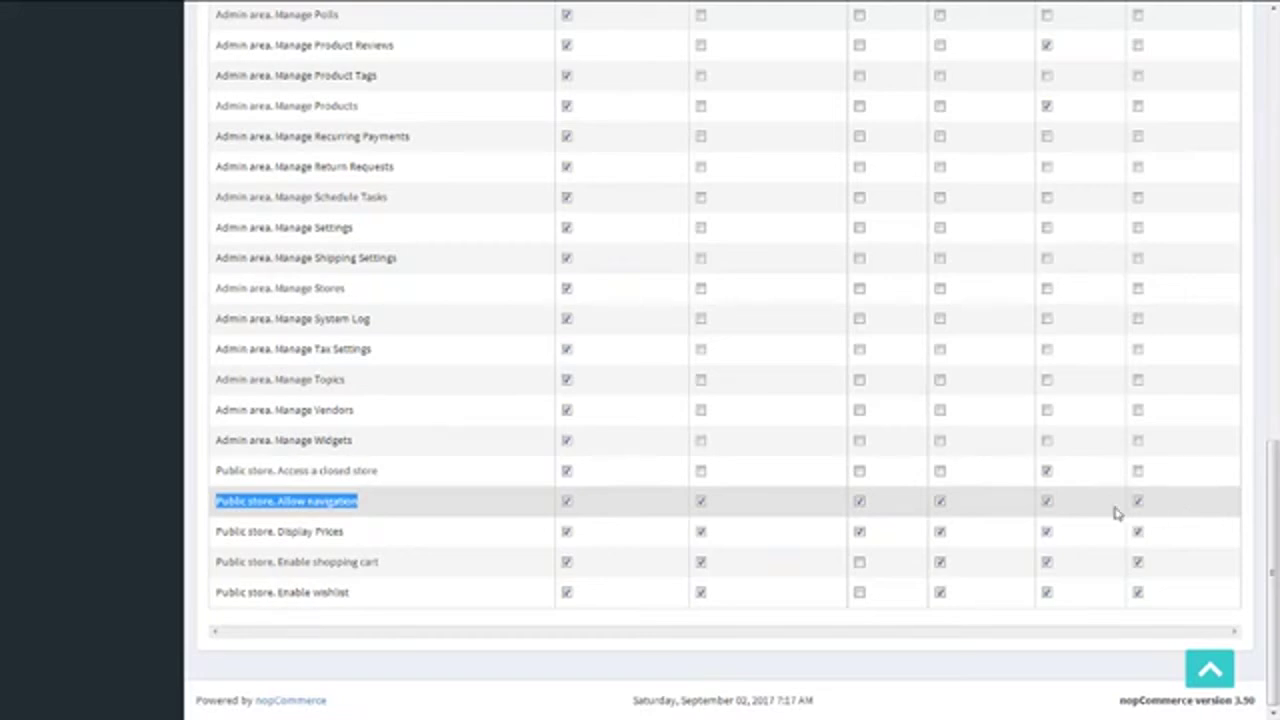
left_click_drag(357, 533, 215, 531)
left_click(217, 537)
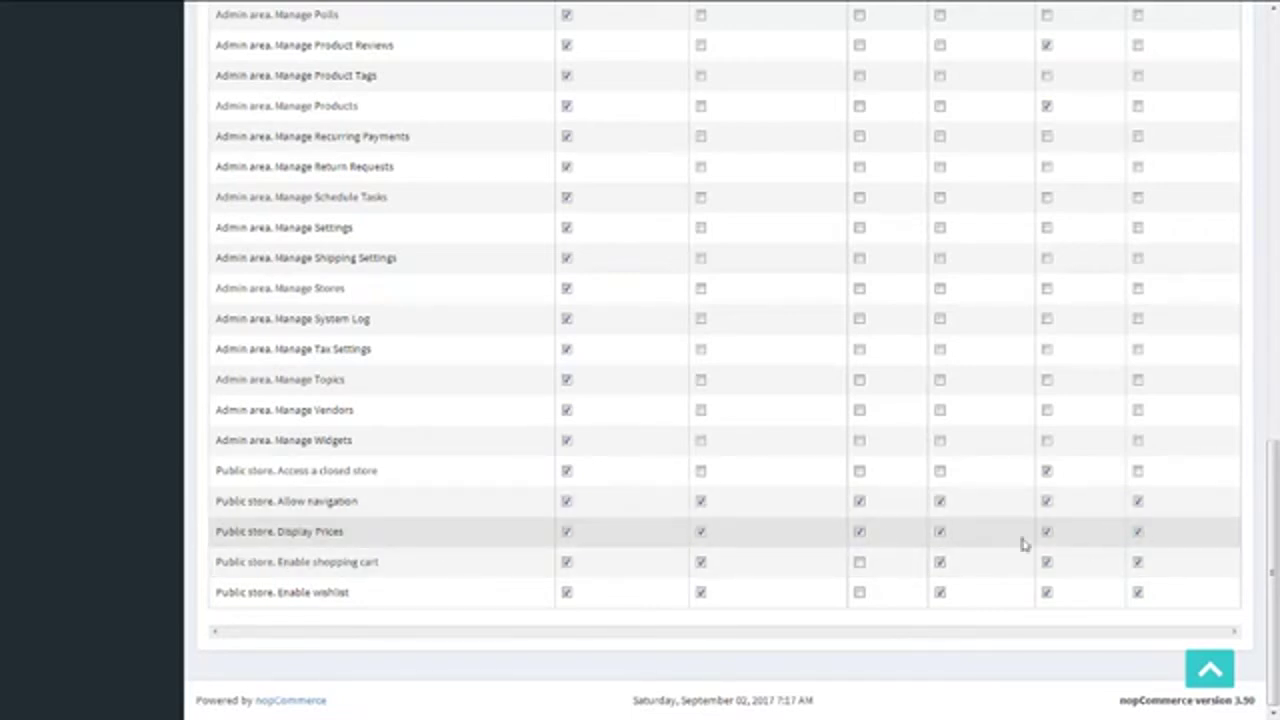
left_click_drag(389, 566, 191, 567)
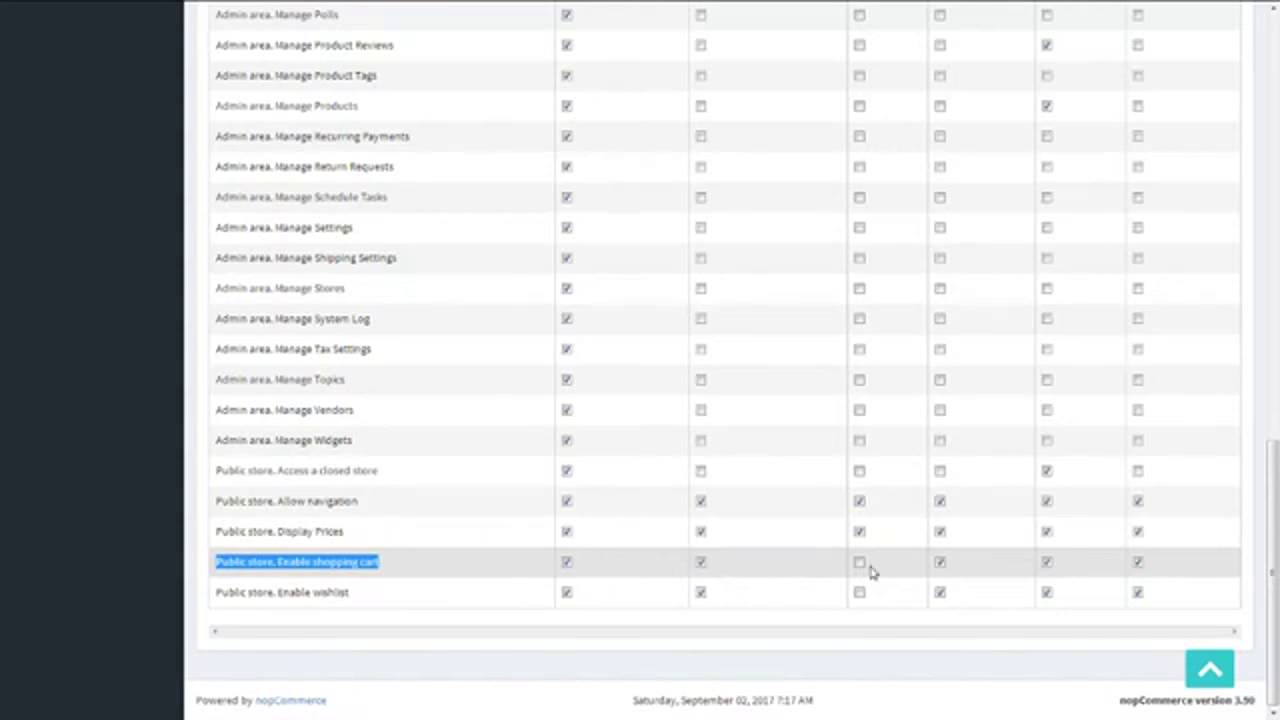
scroll(869, 571, "up", 15)
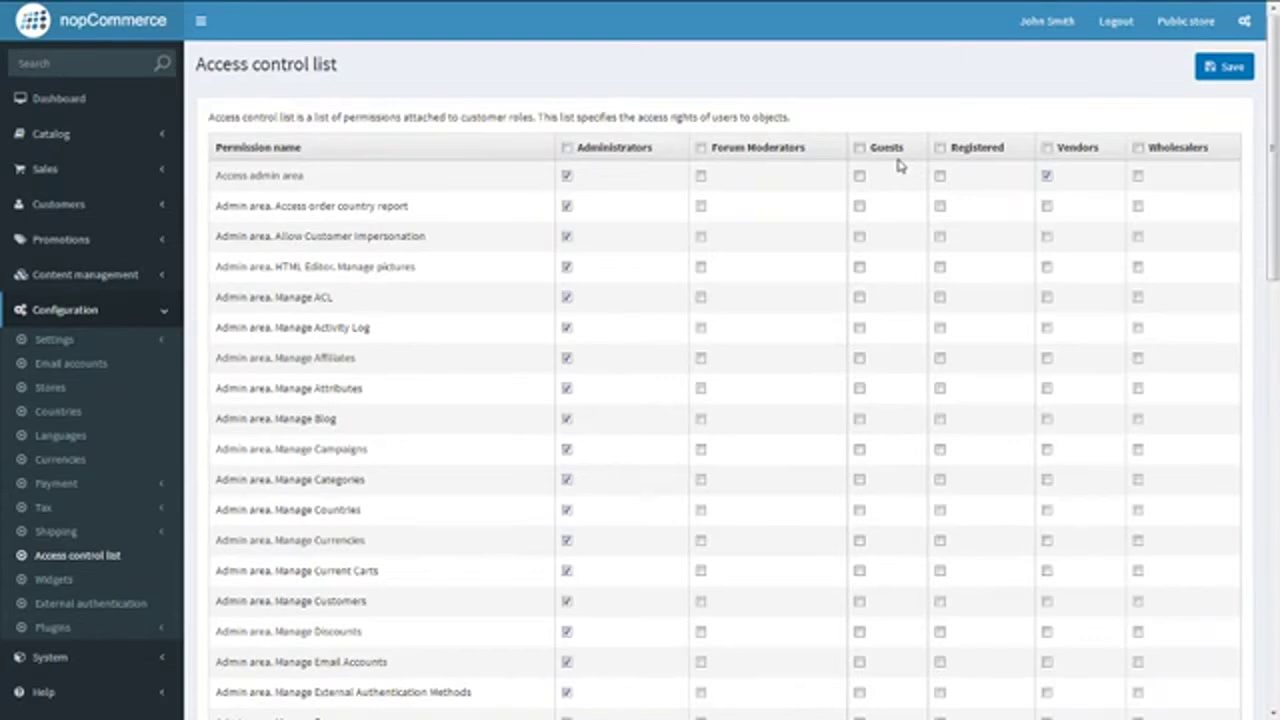
scroll(895, 431, "down", 15)
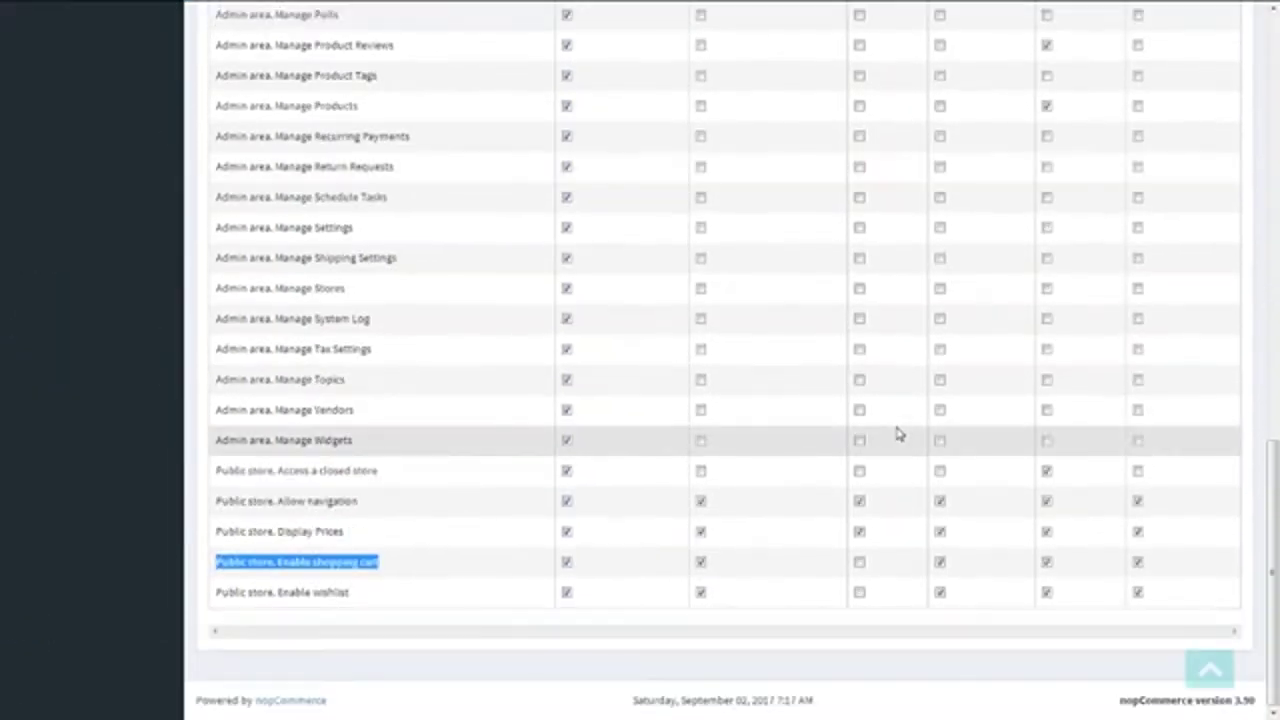
left_click(352, 600)
left_click_drag(335, 596, 218, 596)
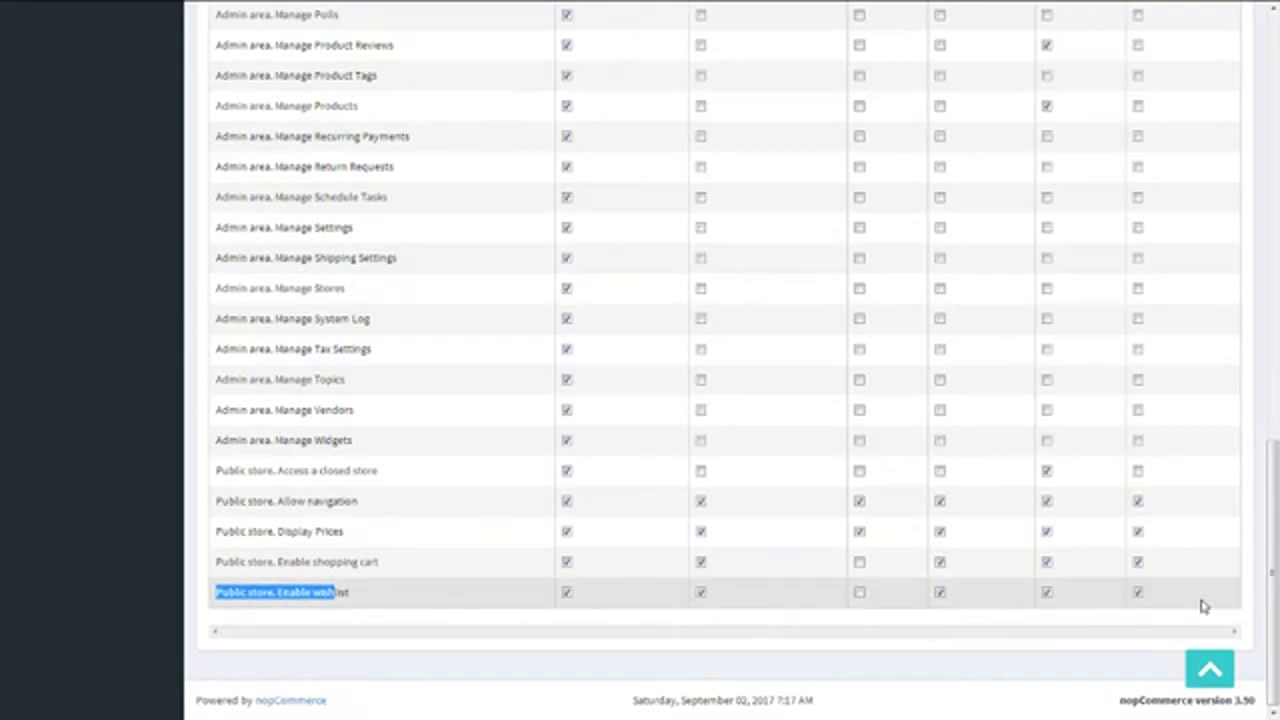
scroll(1194, 363, "up", 15)
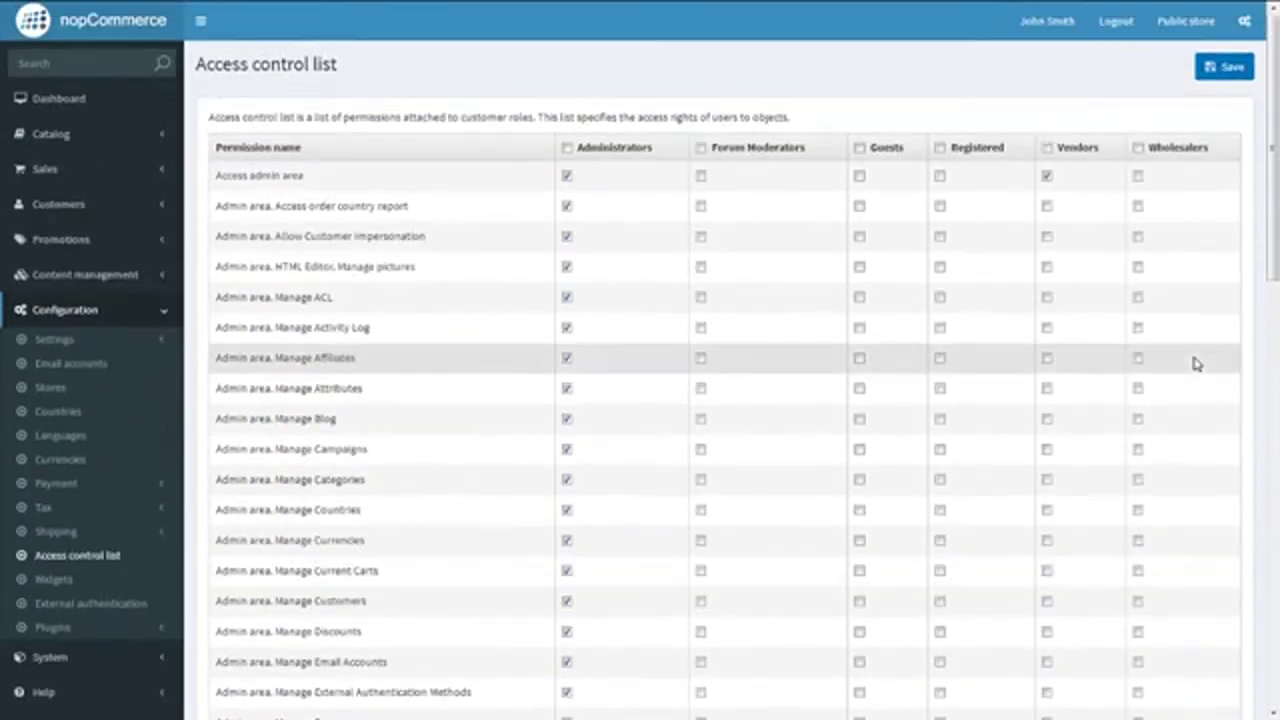
- Save the changed access control list permissions
left_click(1224, 66)
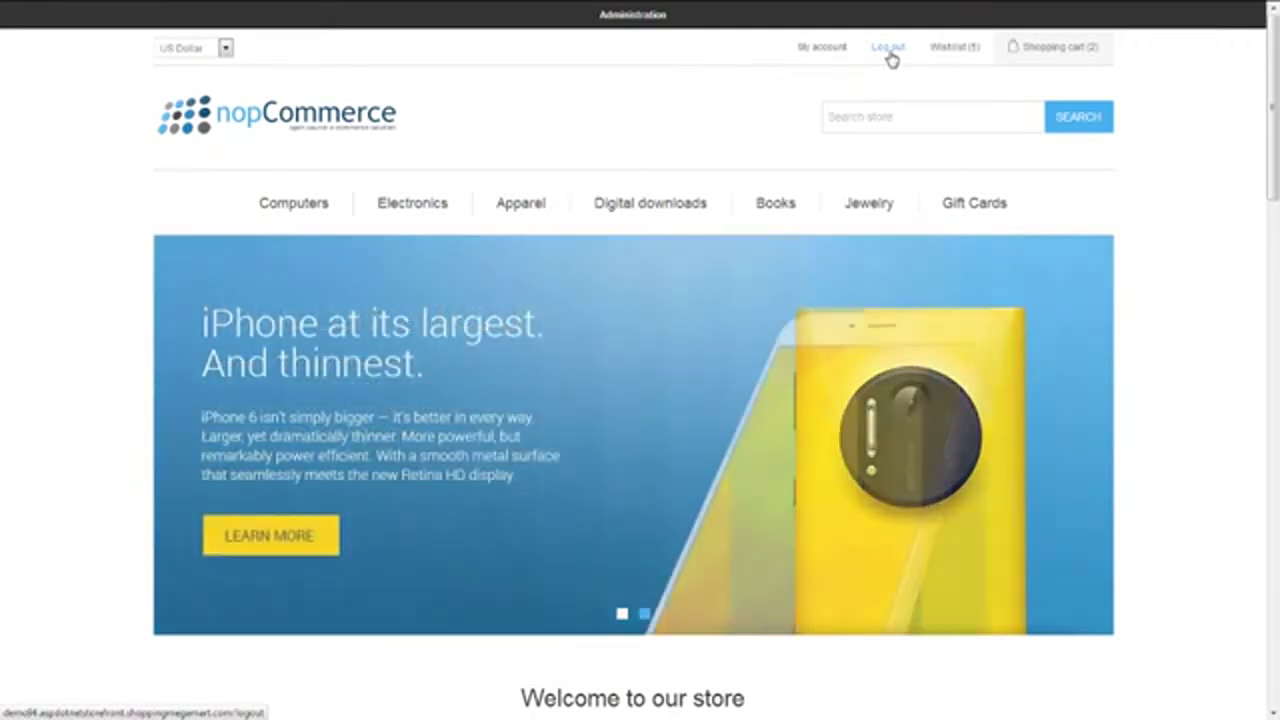
- Log out of the storefront to browse as a guest
left_click(889, 50)
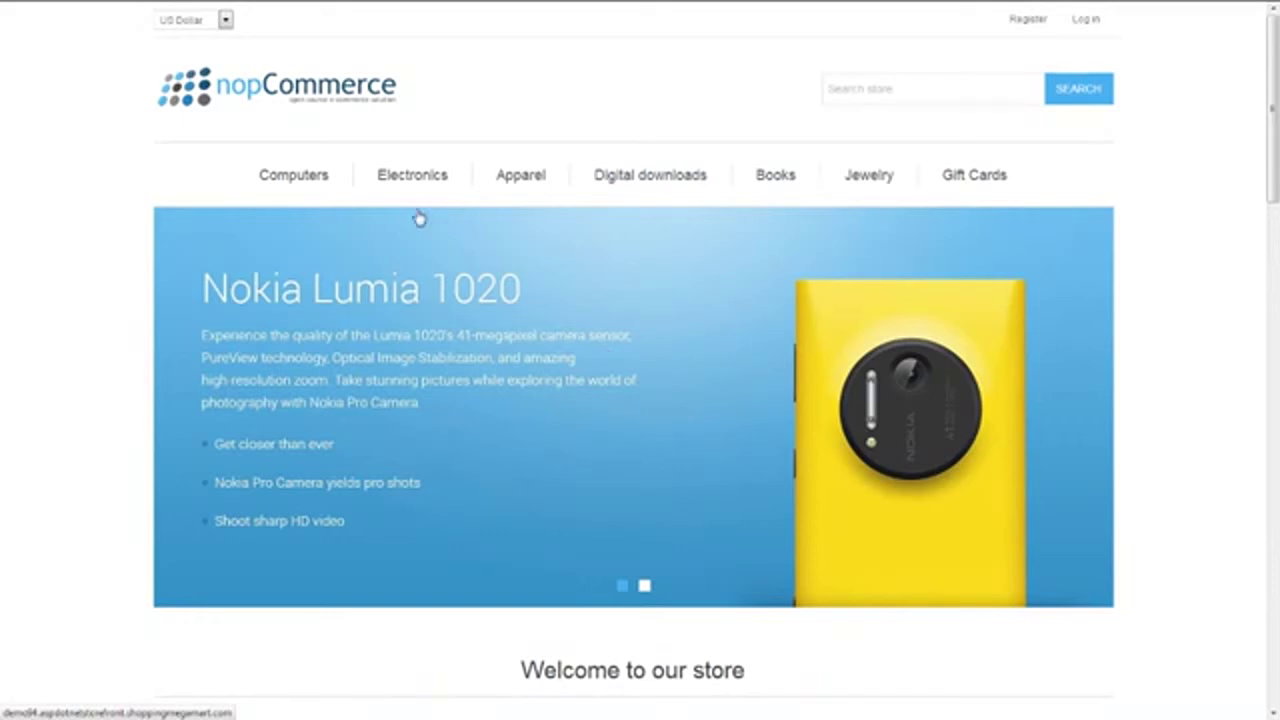
- As a guest, open Digital downloads > Night Visions and highlight its $2.80 price
left_click(660, 177)
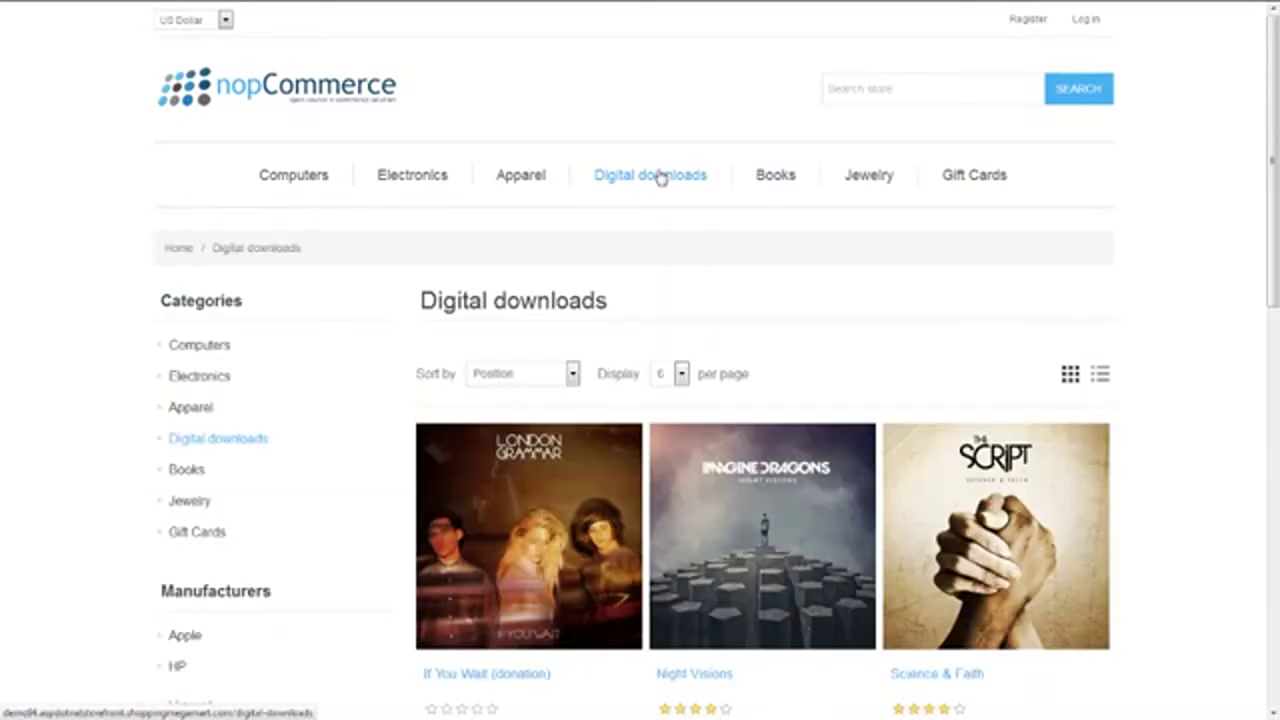
scroll(959, 350, "down", 3)
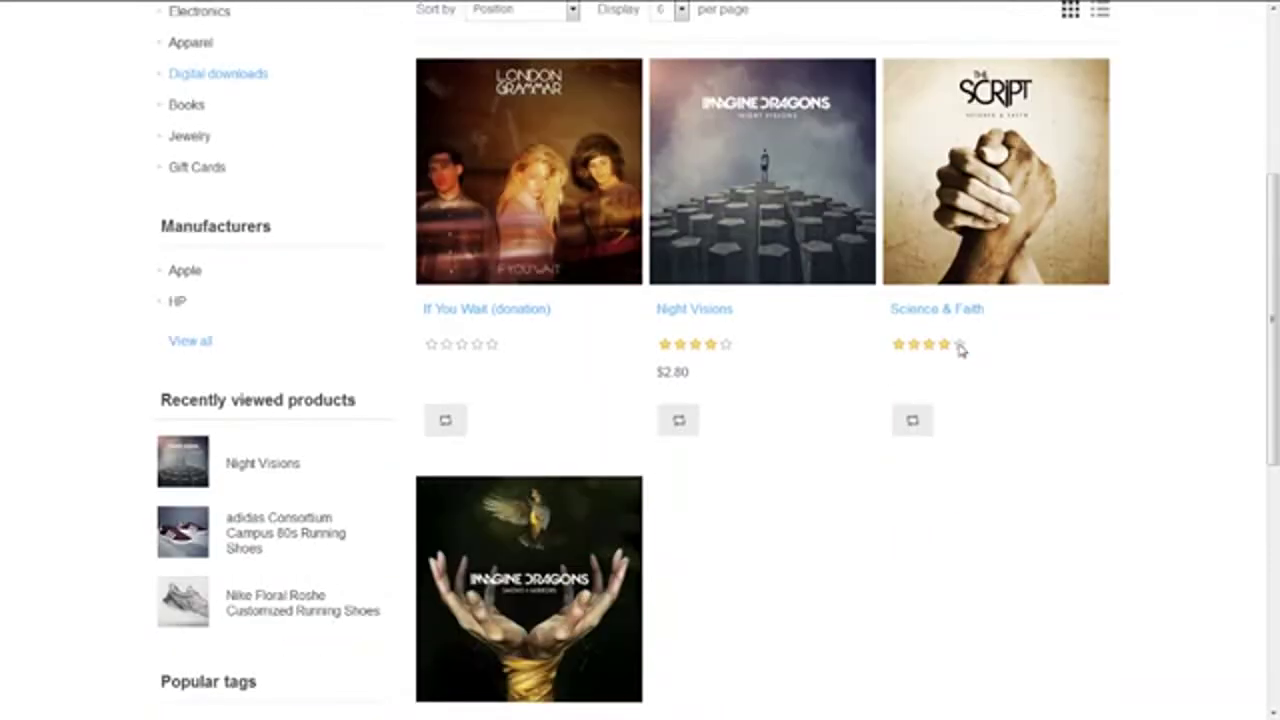
left_click(700, 312)
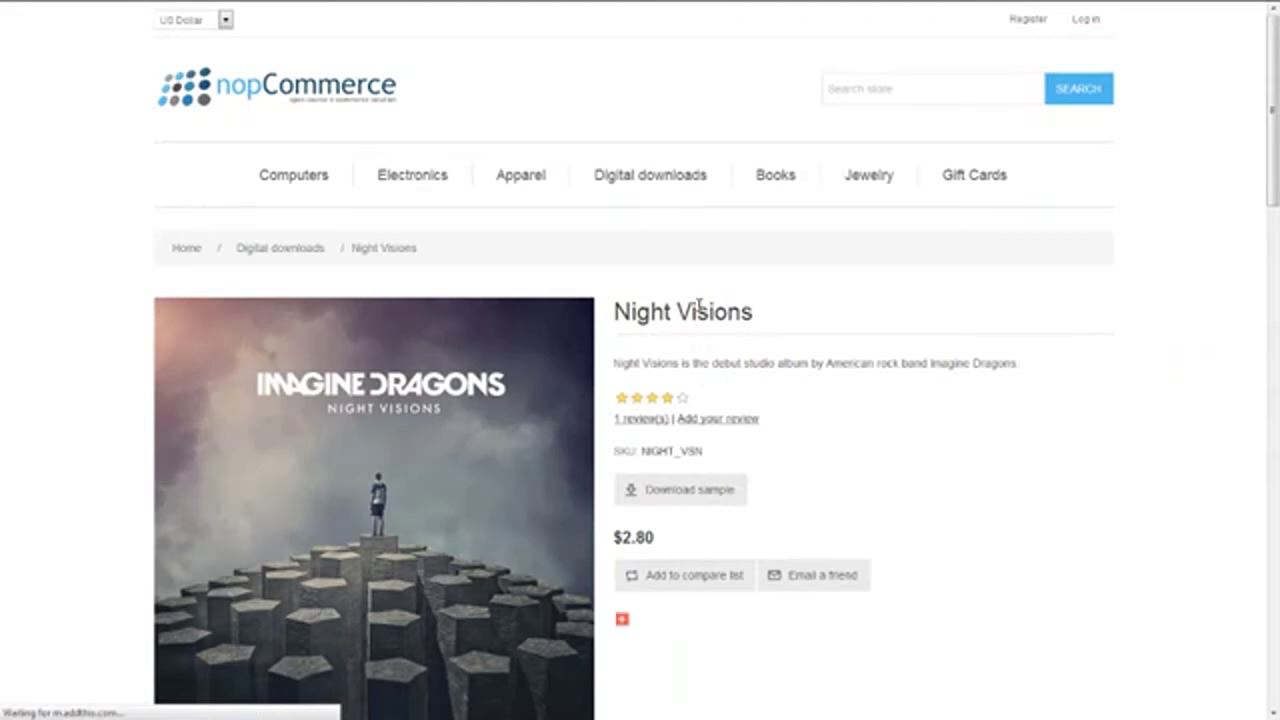
scroll(771, 344, "down", 2)
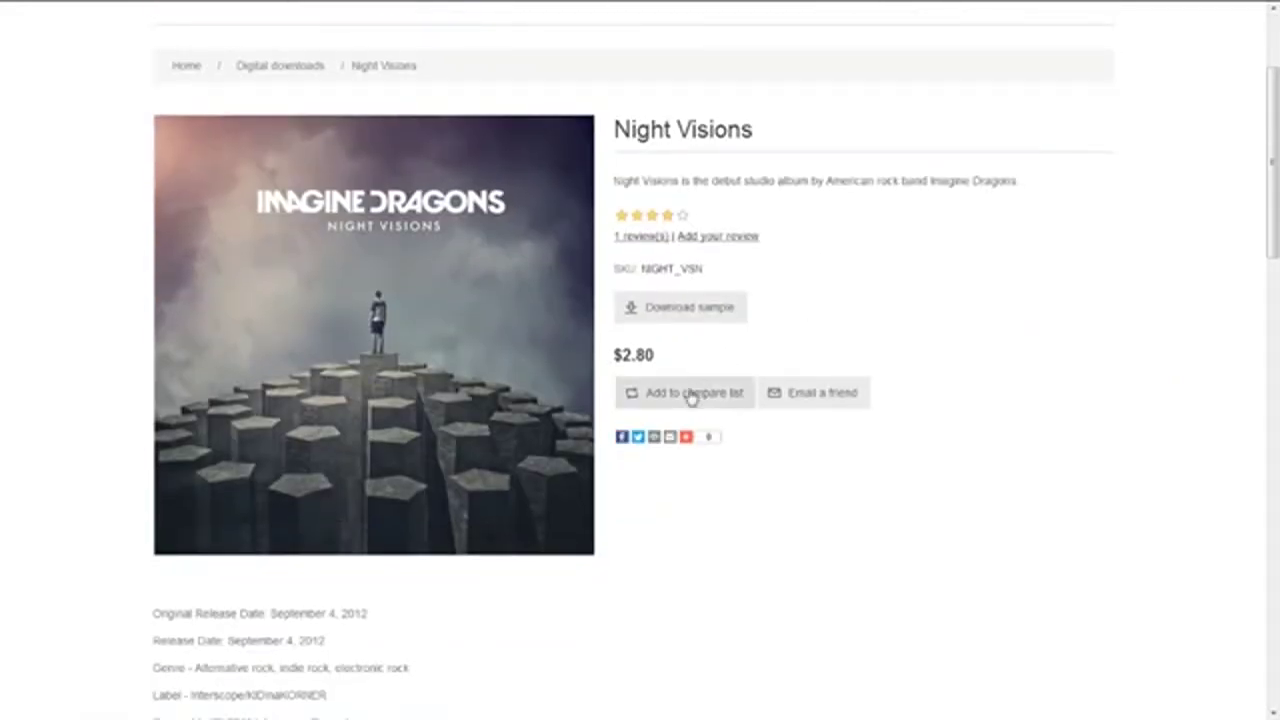
scroll(953, 343, "up", 2)
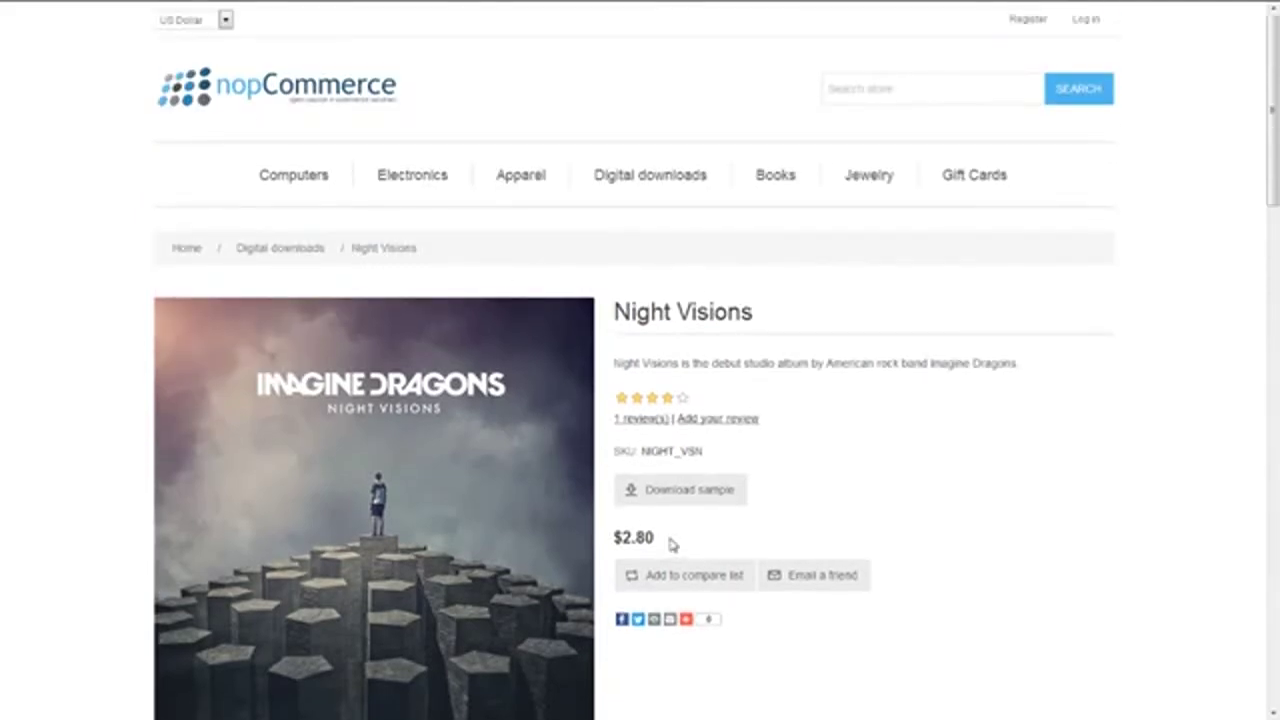
double_click(612, 540)
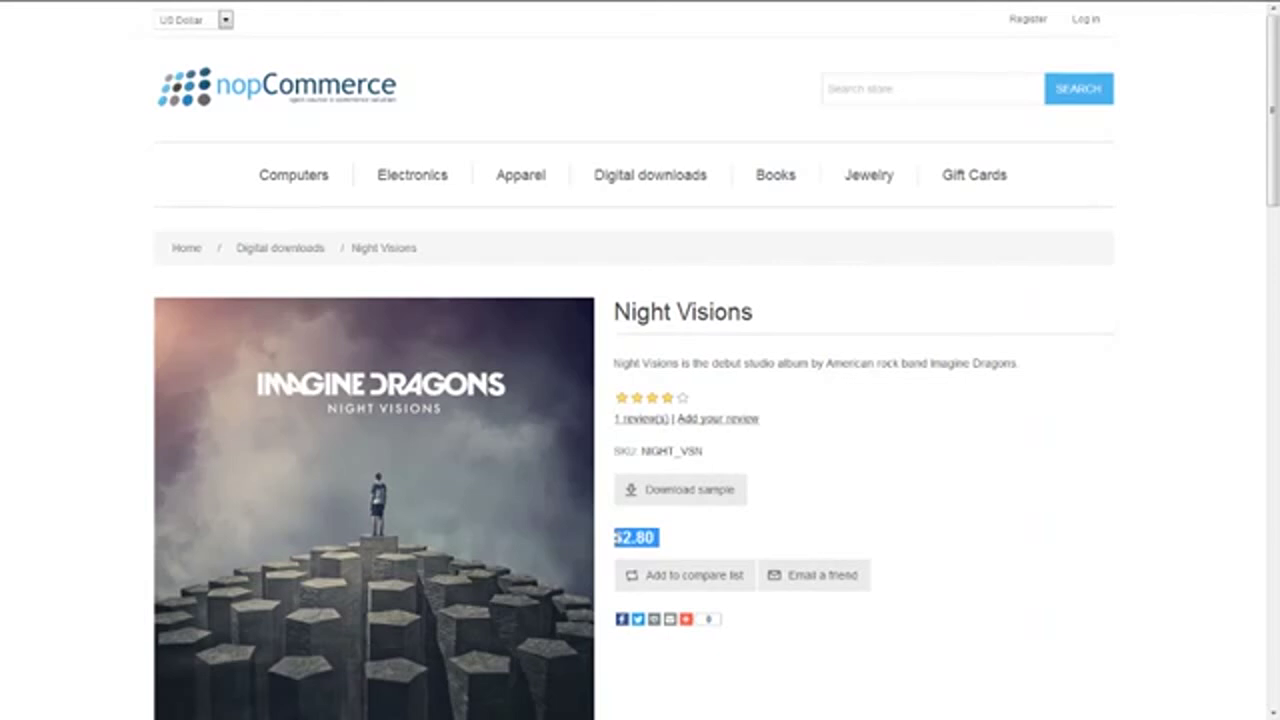
scroll(614, 543, "down", 2)
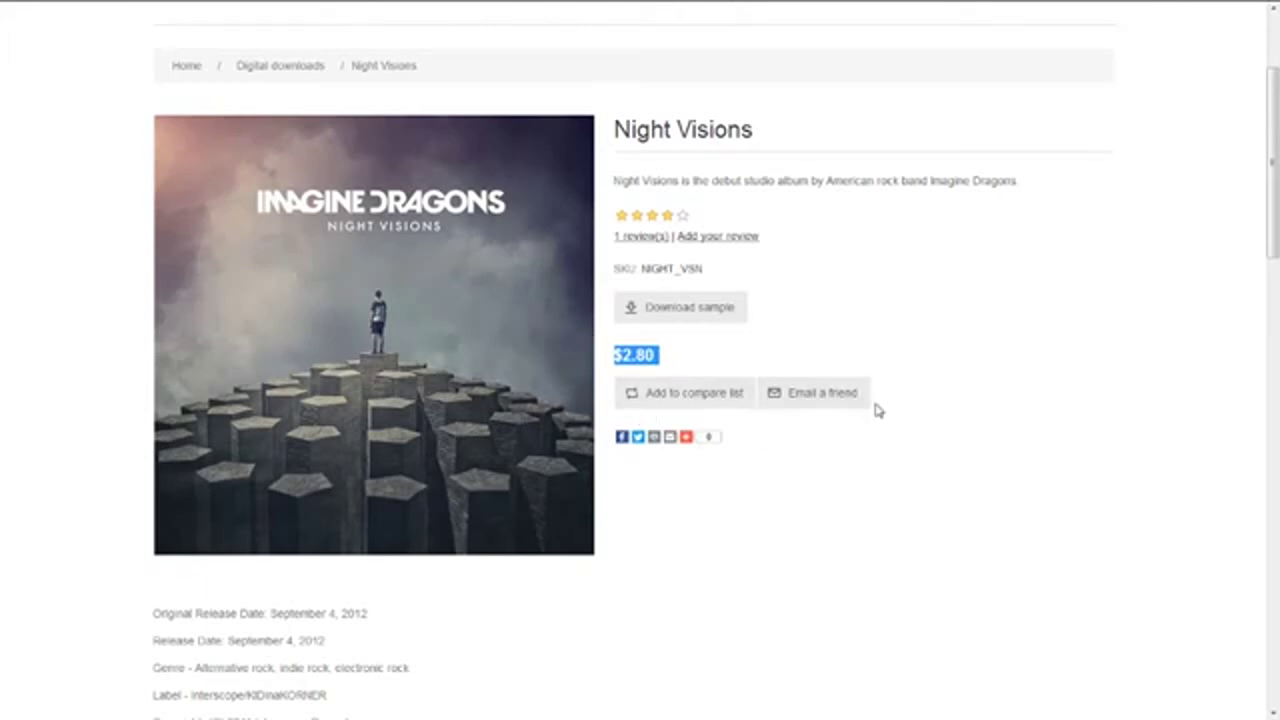
scroll(877, 410, "up", 2)
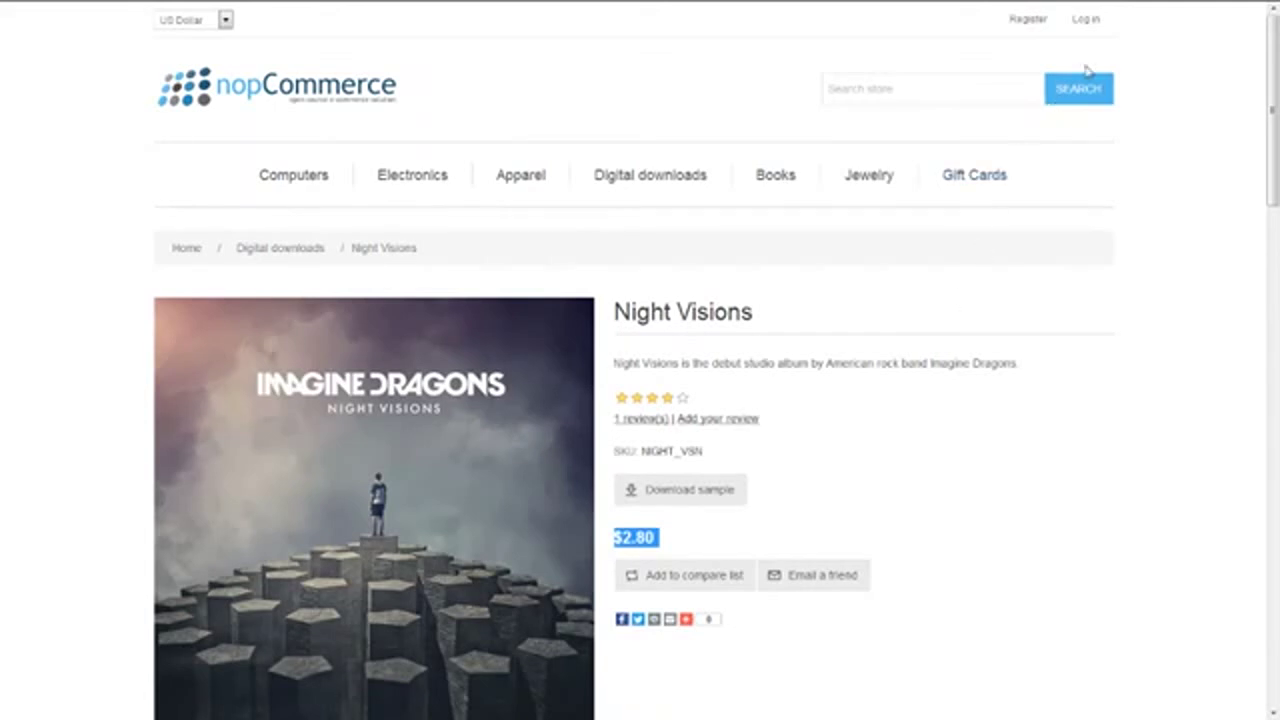
- Log in with the saved customer e-mail and password, then open Digital downloads
left_click(1085, 20)
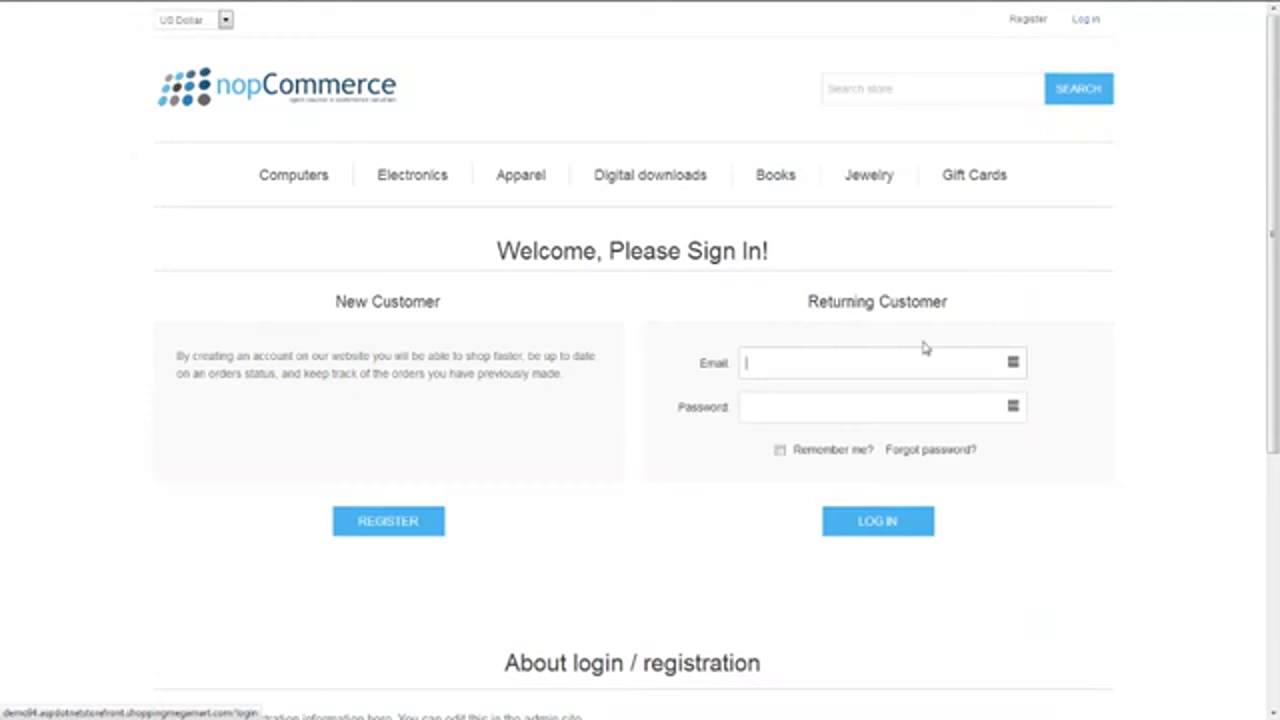
left_click(874, 371)
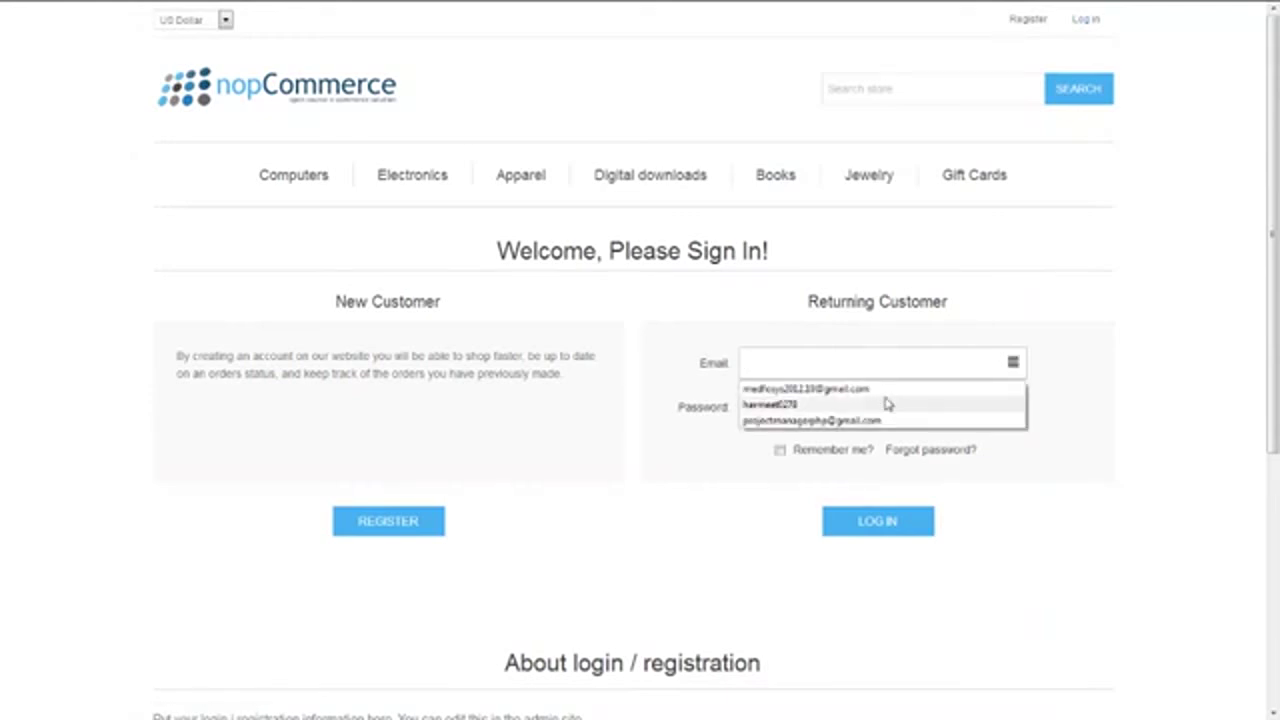
left_click(886, 389)
left_click(886, 396)
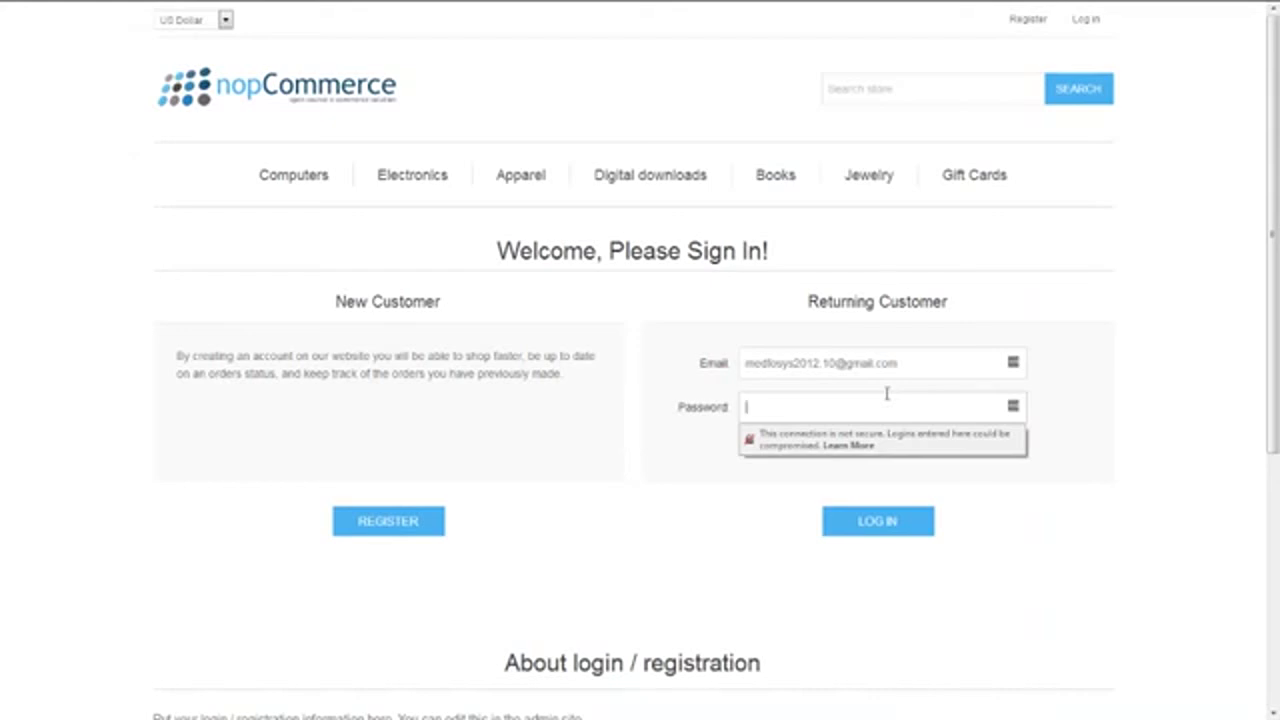
type("**********")
key("Return")
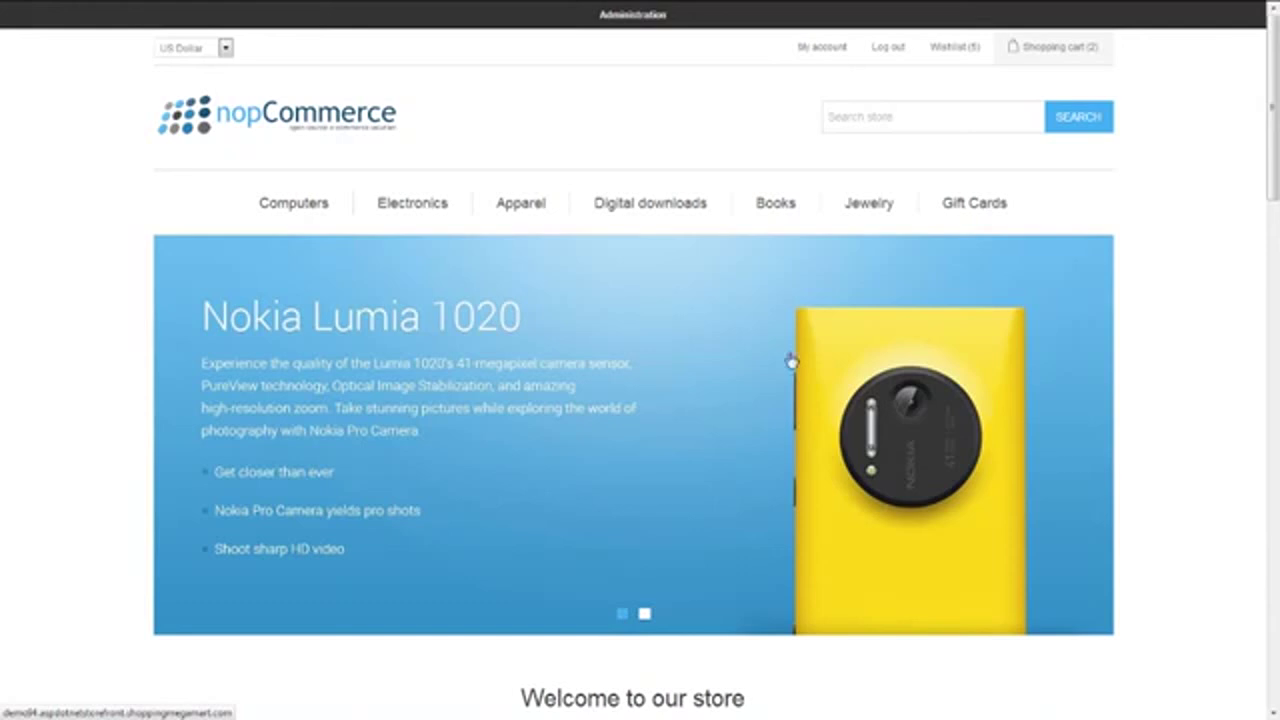
left_click(662, 212)
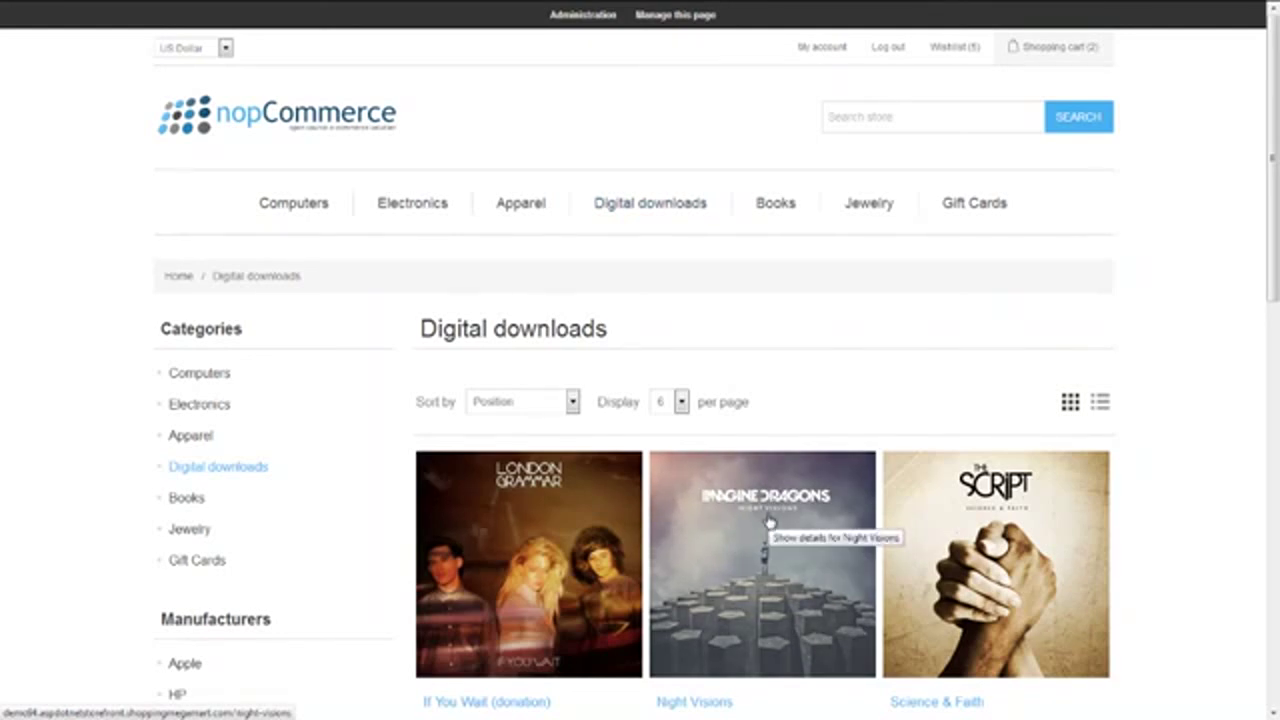
- Open the Night Visions product page, now showing $2.80 with an add-to-cart option
scroll(770, 522, "down", 2)
left_click(711, 533)
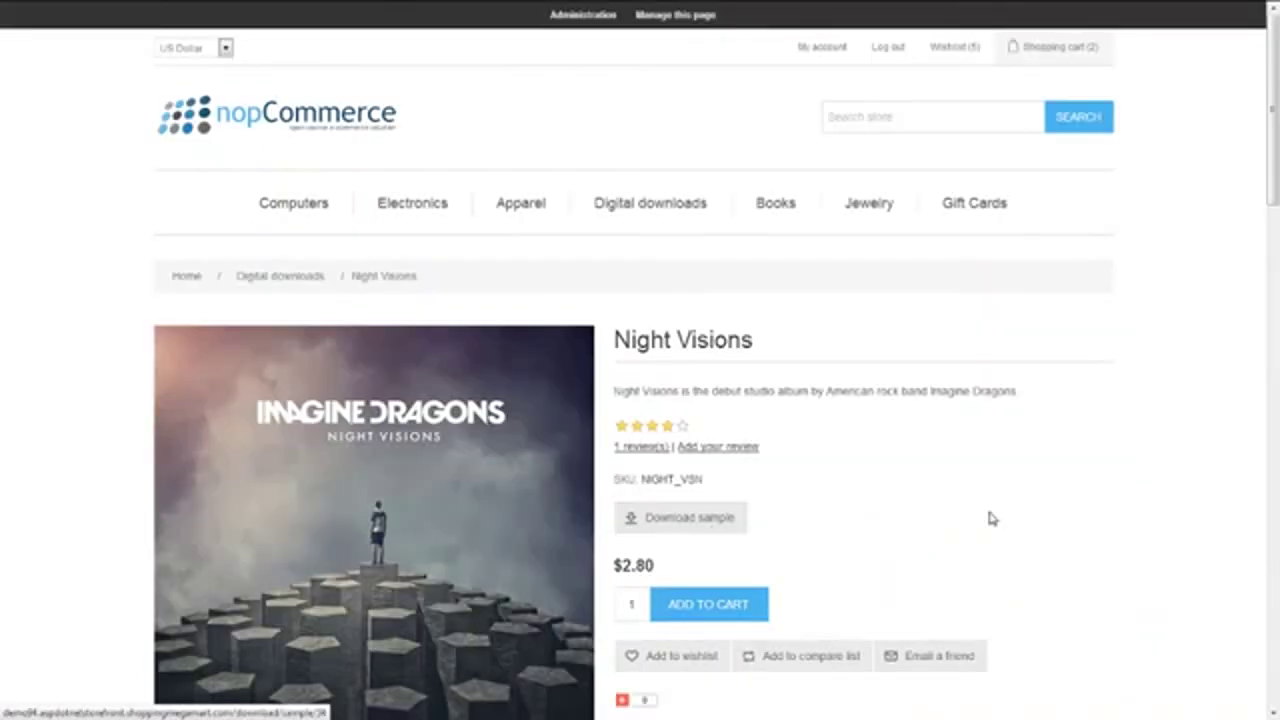
scroll(991, 518, "down", 1)
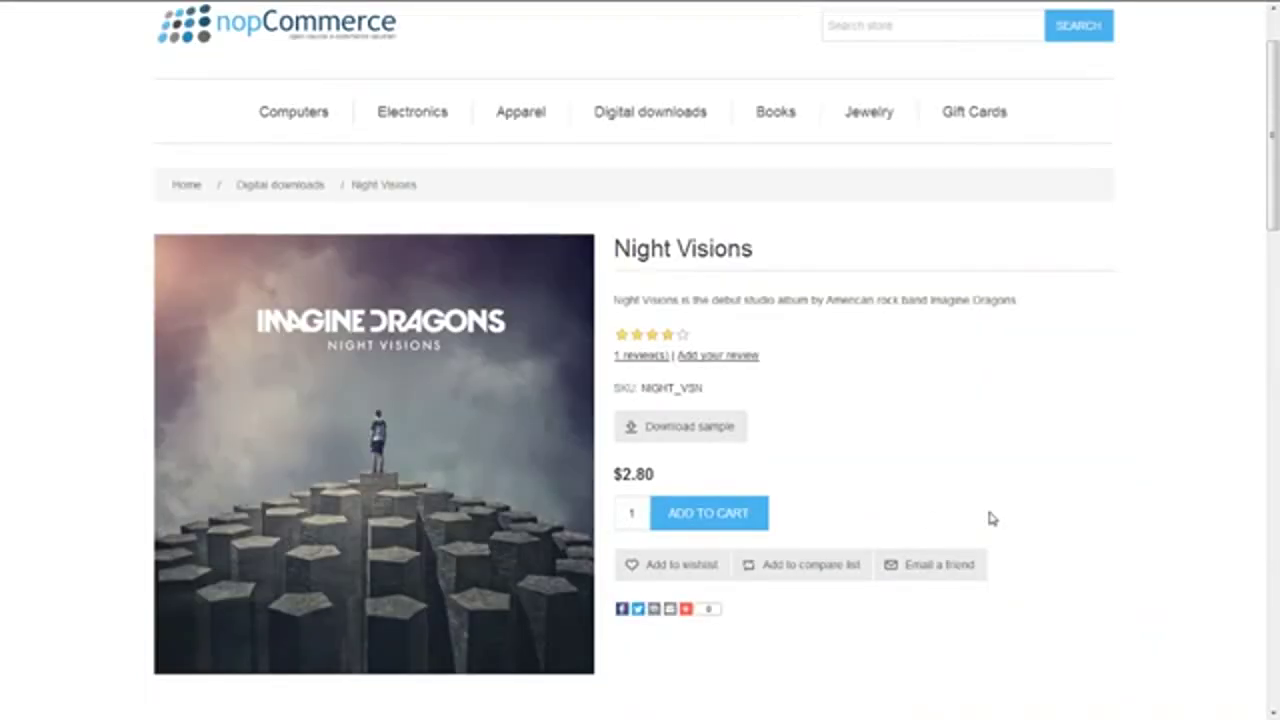